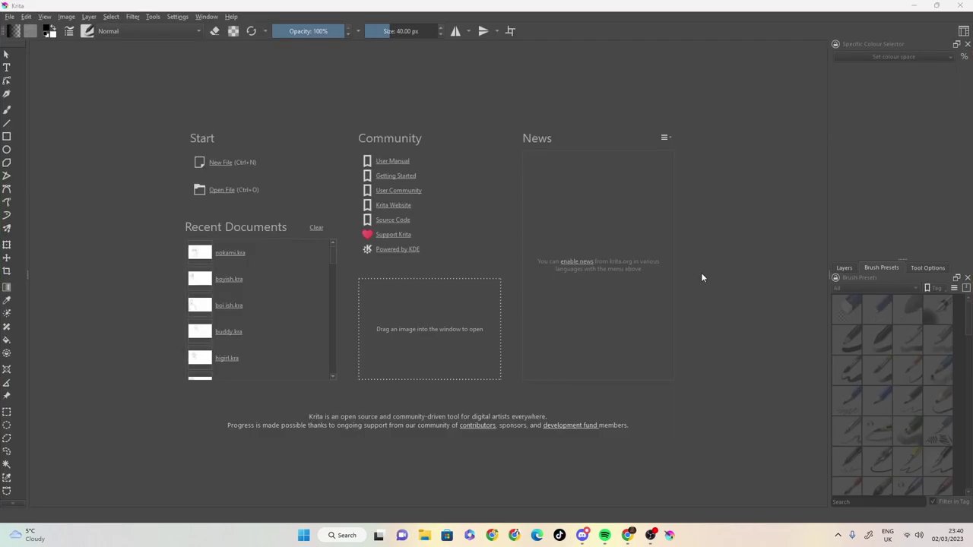
- Create a new 1920 × 1080 px RGB/Alpha document at 300 pixels/inch
{"action": "left_click", "coordinate": [11, 17]}
{"action": "left_click", "coordinate": [24, 28]}
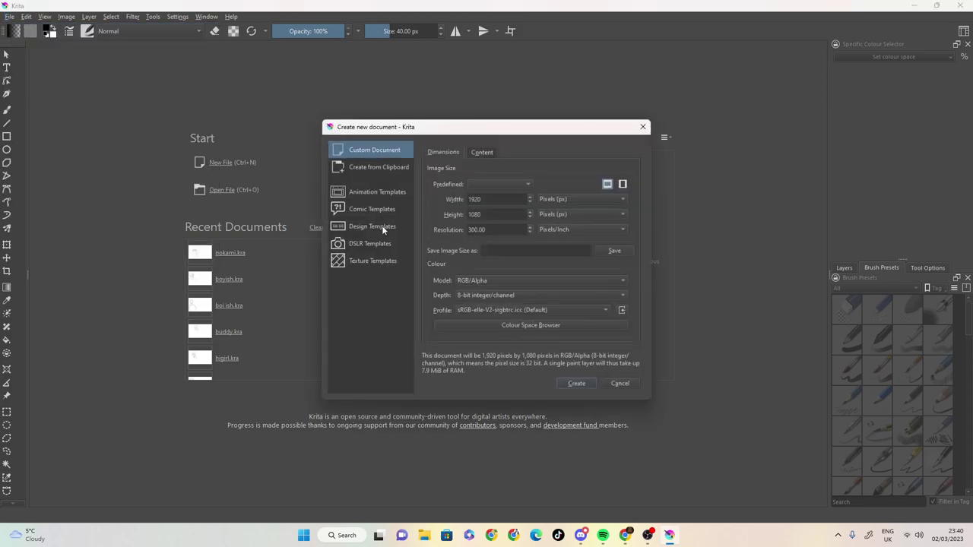
{"action": "left_click", "coordinate": [563, 384]}
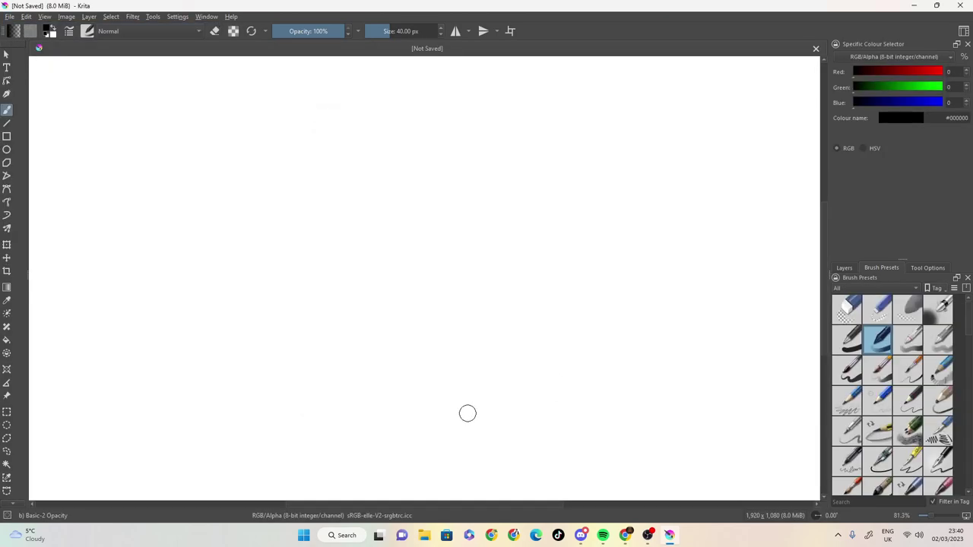
- Set the brush size to 4.74 px and sketch a wide rounded head outline with two short neck lines below
{"action": "left_click_drag", "start_coordinate": [384, 32], "coordinate": [373, 34]}
{"action": "mouse_move", "coordinate": [358, 155]}
{"action": "left_mouse_down"}
{"action": "mouse_move", "coordinate": [312, 143]}
{"action": "mouse_move", "coordinate": [234, 204]}
{"action": "mouse_move", "coordinate": [229, 231]}
{"action": "left_mouse_up"}
{"action": "left_click_drag", "start_coordinate": [273, 154], "coordinate": [231, 202]}
{"action": "mouse_move", "coordinate": [327, 149]}
{"action": "left_mouse_down"}
{"action": "mouse_move", "coordinate": [394, 172]}
{"action": "mouse_move", "coordinate": [412, 234]}
{"action": "left_mouse_up"}
{"action": "mouse_move", "coordinate": [415, 193]}
{"action": "left_mouse_down"}
{"action": "mouse_move", "coordinate": [359, 142]}
{"action": "mouse_move", "coordinate": [285, 145]}
{"action": "left_mouse_up"}
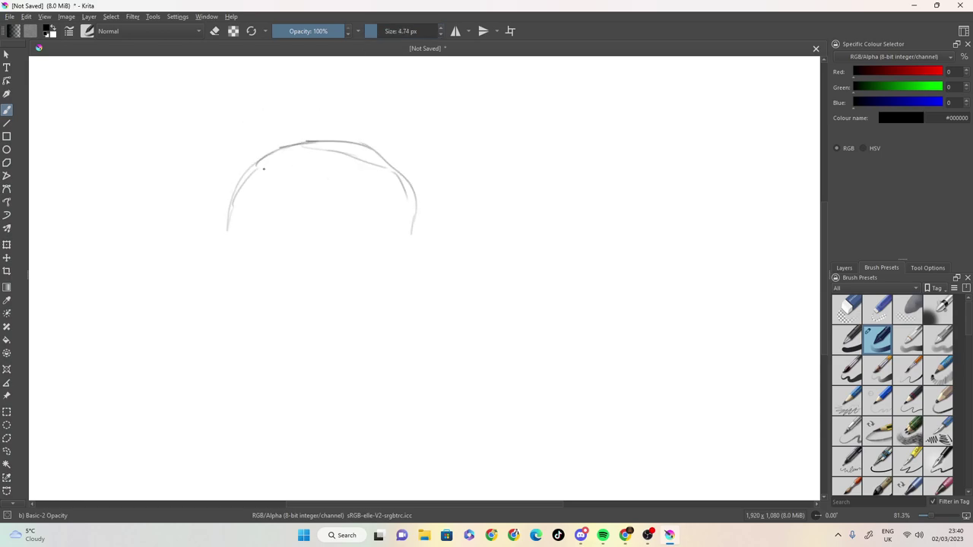
{"action": "mouse_move", "coordinate": [231, 216]}
{"action": "left_mouse_down"}
{"action": "mouse_move", "coordinate": [235, 267]}
{"action": "mouse_move", "coordinate": [323, 287]}
{"action": "mouse_move", "coordinate": [331, 298]}
{"action": "mouse_move", "coordinate": [402, 258]}
{"action": "mouse_move", "coordinate": [412, 230]}
{"action": "left_mouse_up"}
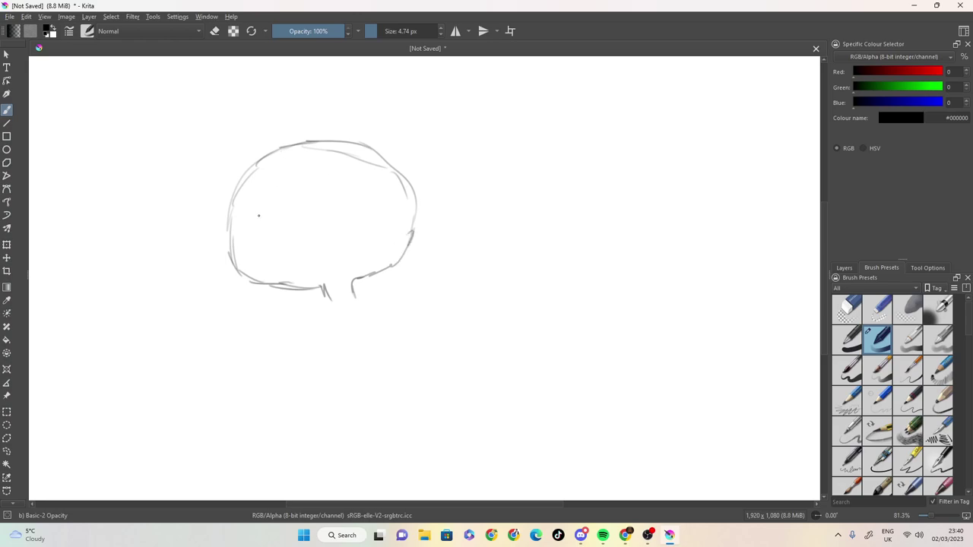
- Draw two half-closed eyes with lashes and shaded irises, under thick angry eyebrows
{"action": "mouse_move", "coordinate": [248, 212]}
{"action": "left_mouse_down"}
{"action": "mouse_move", "coordinate": [286, 212]}
{"action": "mouse_move", "coordinate": [247, 211]}
{"action": "mouse_move", "coordinate": [259, 237]}
{"action": "mouse_move", "coordinate": [287, 228]}
{"action": "mouse_move", "coordinate": [268, 238]}
{"action": "mouse_move", "coordinate": [249, 224]}
{"action": "mouse_move", "coordinate": [259, 241]}
{"action": "mouse_move", "coordinate": [243, 220]}
{"action": "mouse_move", "coordinate": [257, 241]}
{"action": "mouse_move", "coordinate": [259, 225]}
{"action": "mouse_move", "coordinate": [280, 217]}
{"action": "mouse_move", "coordinate": [260, 219]}
{"action": "mouse_move", "coordinate": [279, 227]}
{"action": "left_mouse_up"}
{"action": "mouse_move", "coordinate": [277, 203]}
{"action": "left_mouse_down"}
{"action": "mouse_move", "coordinate": [281, 212]}
{"action": "mouse_move", "coordinate": [273, 193]}
{"action": "mouse_move", "coordinate": [287, 201]}
{"action": "mouse_move", "coordinate": [259, 185]}
{"action": "mouse_move", "coordinate": [287, 202]}
{"action": "mouse_move", "coordinate": [352, 181]}
{"action": "mouse_move", "coordinate": [307, 199]}
{"action": "mouse_move", "coordinate": [303, 191]}
{"action": "mouse_move", "coordinate": [344, 184]}
{"action": "left_mouse_up"}
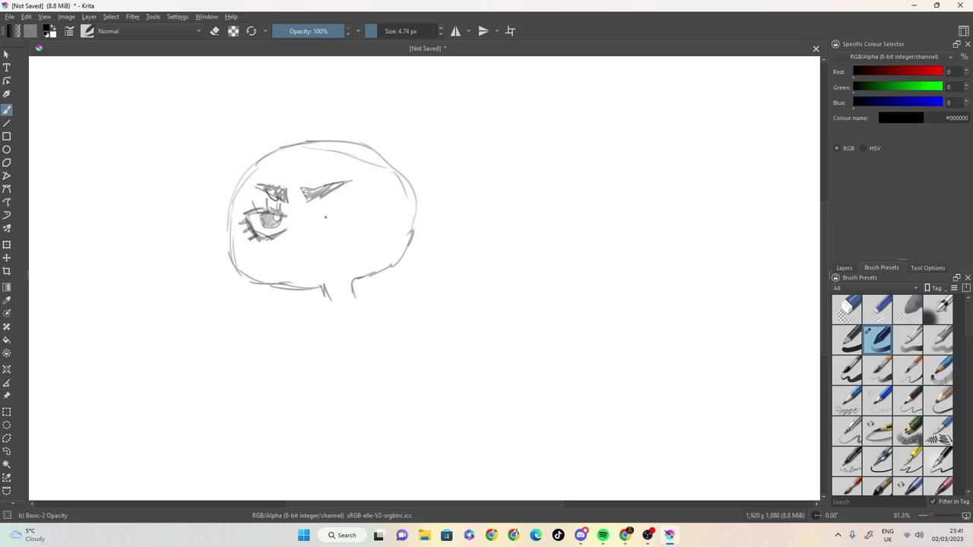
{"action": "left_click_drag", "start_coordinate": [312, 217], "coordinate": [354, 207]}
{"action": "mouse_move", "coordinate": [312, 232]}
{"action": "left_mouse_down"}
{"action": "mouse_move", "coordinate": [344, 233]}
{"action": "mouse_move", "coordinate": [361, 207]}
{"action": "mouse_move", "coordinate": [334, 239]}
{"action": "mouse_move", "coordinate": [330, 225]}
{"action": "mouse_move", "coordinate": [347, 218]}
{"action": "mouse_move", "coordinate": [327, 216]}
{"action": "mouse_move", "coordinate": [359, 242]}
{"action": "mouse_move", "coordinate": [372, 213]}
{"action": "left_mouse_up"}
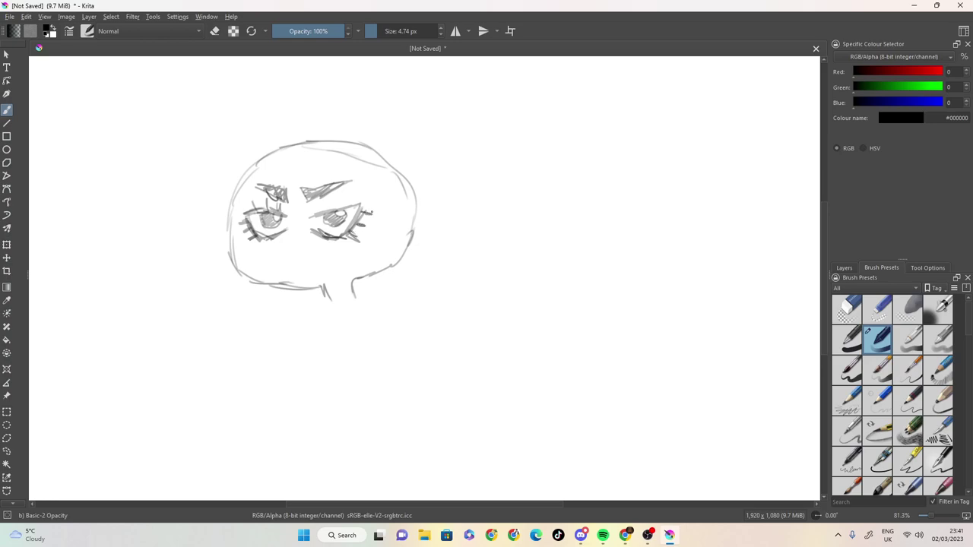
- Sketch pointed bangs over the forehead and the back hair with an ear on the head's right side
{"action": "mouse_move", "coordinate": [294, 155]}
{"action": "left_mouse_down"}
{"action": "mouse_move", "coordinate": [289, 181]}
{"action": "mouse_move", "coordinate": [314, 211]}
{"action": "mouse_move", "coordinate": [308, 223]}
{"action": "mouse_move", "coordinate": [342, 198]}
{"action": "mouse_move", "coordinate": [345, 170]}
{"action": "mouse_move", "coordinate": [389, 227]}
{"action": "left_mouse_up"}
{"action": "mouse_move", "coordinate": [386, 143]}
{"action": "left_mouse_down"}
{"action": "mouse_move", "coordinate": [446, 185]}
{"action": "mouse_move", "coordinate": [416, 244]}
{"action": "mouse_move", "coordinate": [411, 210]}
{"action": "mouse_move", "coordinate": [432, 233]}
{"action": "mouse_move", "coordinate": [411, 249]}
{"action": "left_mouse_up"}
{"action": "mouse_move", "coordinate": [417, 213]}
{"action": "left_mouse_down"}
{"action": "mouse_move", "coordinate": [417, 227]}
{"action": "mouse_move", "coordinate": [430, 230]}
{"action": "mouse_move", "coordinate": [410, 237]}
{"action": "left_mouse_up"}
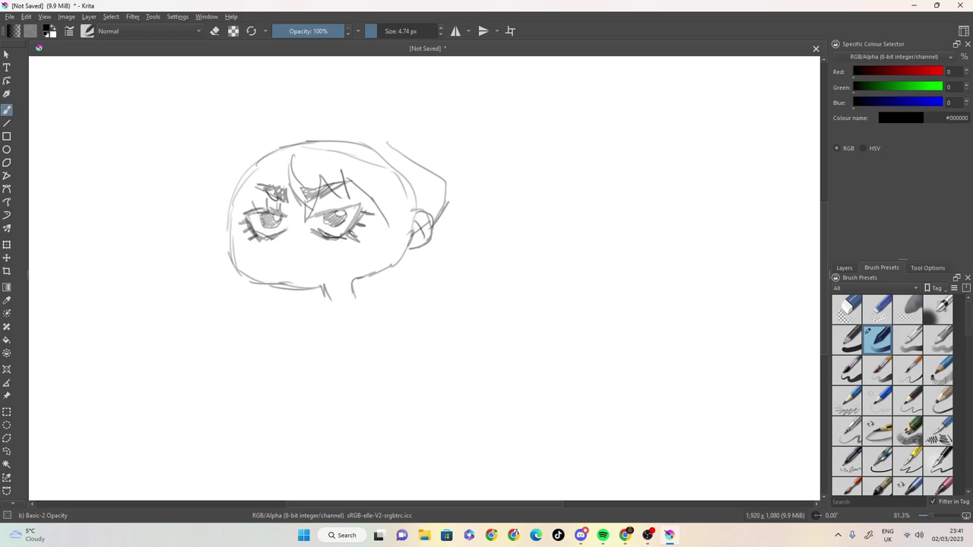
- Draw a smirking mouth with dark corners and a long jagged lock of hair down the face's left side
{"action": "mouse_move", "coordinate": [280, 266]}
{"action": "left_mouse_down"}
{"action": "mouse_move", "coordinate": [339, 262]}
{"action": "mouse_move", "coordinate": [276, 266]}
{"action": "mouse_move", "coordinate": [300, 265]}
{"action": "left_mouse_up"}
{"action": "mouse_move", "coordinate": [210, 195]}
{"action": "left_mouse_down"}
{"action": "mouse_move", "coordinate": [190, 280]}
{"action": "mouse_move", "coordinate": [202, 278]}
{"action": "mouse_move", "coordinate": [235, 310]}
{"action": "mouse_move", "coordinate": [249, 301]}
{"action": "mouse_move", "coordinate": [246, 276]}
{"action": "left_mouse_up"}
{"action": "left_click_drag", "start_coordinate": [209, 199], "coordinate": [226, 162]}
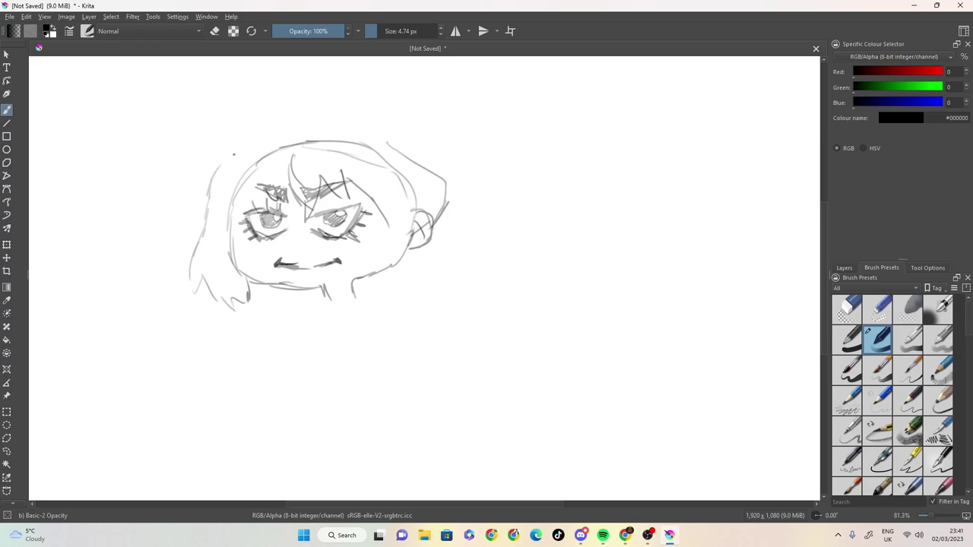
- Sketch the outer hair contour over the top of the head, with a flicked tuft at the upper left
{"action": "left_click_drag", "start_coordinate": [297, 132], "coordinate": [289, 130]}
{"action": "mouse_move", "coordinate": [373, 133]}
{"action": "left_mouse_down"}
{"action": "mouse_move", "coordinate": [295, 123]}
{"action": "mouse_move", "coordinate": [213, 157]}
{"action": "mouse_move", "coordinate": [222, 141]}
{"action": "mouse_move", "coordinate": [180, 183]}
{"action": "left_mouse_up"}
{"action": "left_click_drag", "start_coordinate": [206, 174], "coordinate": [196, 228]}
{"action": "mouse_move", "coordinate": [231, 142]}
{"action": "left_mouse_down"}
{"action": "mouse_move", "coordinate": [196, 182]}
{"action": "mouse_move", "coordinate": [363, 129]}
{"action": "left_mouse_up"}
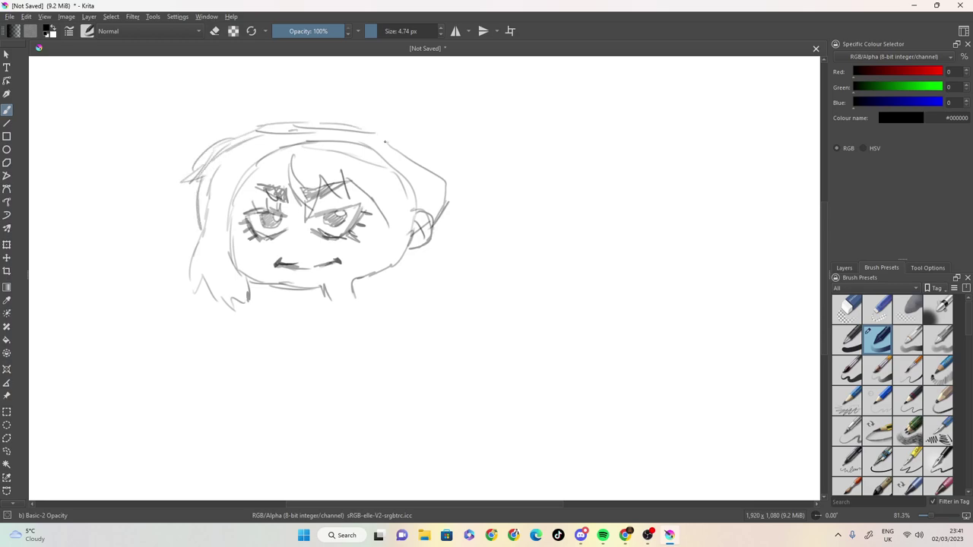
{"action": "left_click_drag", "start_coordinate": [402, 155], "coordinate": [362, 126]}
- Draw a round hair bun with short spiky strands beside the neck and a side lock in front of the ear
{"action": "left_click_drag", "start_coordinate": [442, 226], "coordinate": [460, 232]}
{"action": "mouse_move", "coordinate": [367, 273]}
{"action": "left_mouse_down"}
{"action": "mouse_move", "coordinate": [399, 304]}
{"action": "mouse_move", "coordinate": [423, 254]}
{"action": "left_mouse_up"}
{"action": "mouse_move", "coordinate": [419, 253]}
{"action": "left_mouse_down"}
{"action": "mouse_move", "coordinate": [426, 296]}
{"action": "mouse_move", "coordinate": [392, 310]}
{"action": "mouse_move", "coordinate": [372, 282]}
{"action": "mouse_move", "coordinate": [369, 296]}
{"action": "mouse_move", "coordinate": [397, 308]}
{"action": "mouse_move", "coordinate": [446, 284]}
{"action": "left_mouse_up"}
{"action": "left_click_drag", "start_coordinate": [434, 267], "coordinate": [447, 258]}
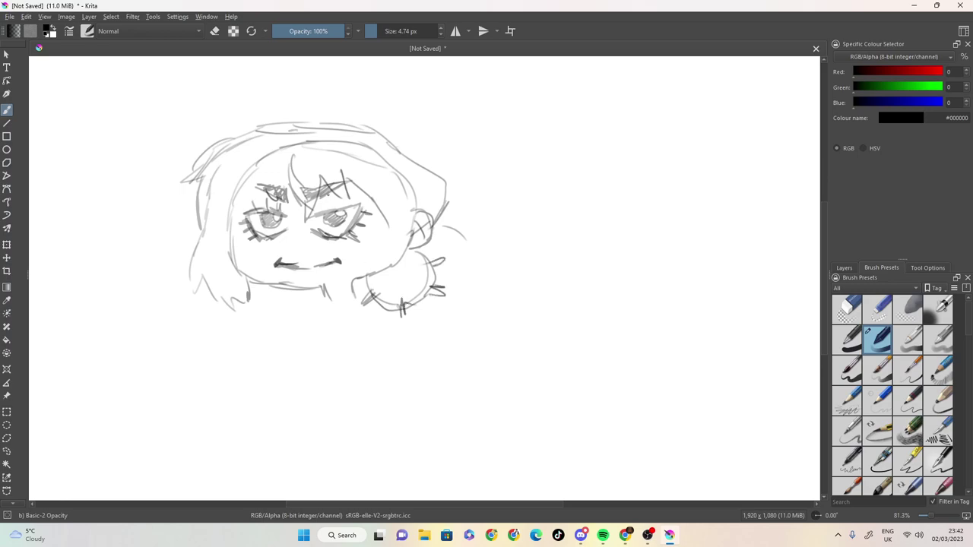
{"action": "mouse_move", "coordinate": [385, 185]}
{"action": "left_mouse_down"}
{"action": "mouse_move", "coordinate": [386, 228]}
{"action": "mouse_move", "coordinate": [371, 263]}
{"action": "mouse_move", "coordinate": [396, 277]}
{"action": "mouse_move", "coordinate": [418, 225]}
{"action": "left_mouse_up"}
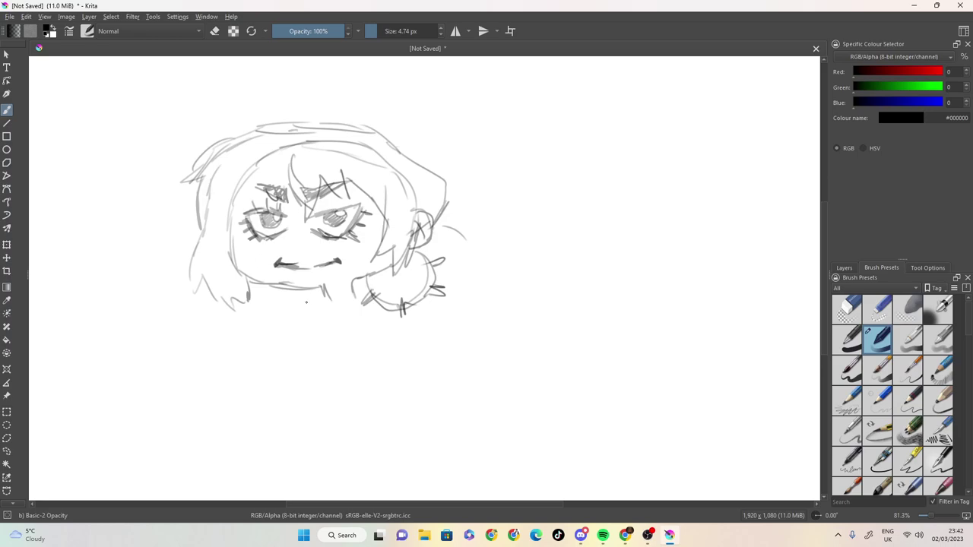
- Sketch a rounded shoulder and upper torso shape below the neck
{"action": "mouse_move", "coordinate": [318, 307]}
{"action": "left_mouse_down"}
{"action": "mouse_move", "coordinate": [360, 312]}
{"action": "mouse_move", "coordinate": [296, 336]}
{"action": "left_mouse_up"}
{"action": "mouse_move", "coordinate": [371, 319]}
{"action": "left_mouse_down"}
{"action": "mouse_move", "coordinate": [338, 301]}
{"action": "mouse_move", "coordinate": [287, 355]}
{"action": "left_mouse_up"}
{"action": "left_click_drag", "start_coordinate": [307, 314], "coordinate": [289, 349]}
{"action": "left_click_drag", "start_coordinate": [360, 313], "coordinate": [342, 364]}
{"action": "left_click_drag", "start_coordinate": [335, 301], "coordinate": [359, 335]}
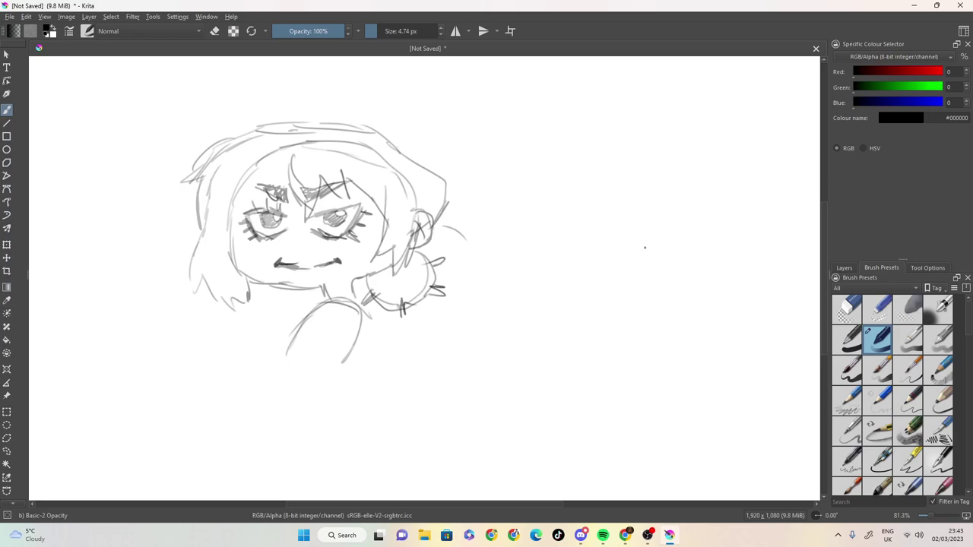
- Sketch both arms hanging from the shoulders on either side of the torso
{"action": "left_click_drag", "start_coordinate": [306, 323], "coordinate": [259, 365]}
{"action": "mouse_move", "coordinate": [375, 320]}
{"action": "left_mouse_down"}
{"action": "mouse_move", "coordinate": [396, 397]}
{"action": "mouse_move", "coordinate": [381, 430]}
{"action": "mouse_move", "coordinate": [370, 413]}
{"action": "mouse_move", "coordinate": [407, 419]}
{"action": "mouse_move", "coordinate": [398, 402]}
{"action": "mouse_move", "coordinate": [376, 427]}
{"action": "left_mouse_up"}
{"action": "left_click_drag", "start_coordinate": [362, 333], "coordinate": [370, 409]}
- Sketch the waist, hips and two spread legs in a walking pose below the torso
{"action": "mouse_move", "coordinate": [289, 331]}
{"action": "left_mouse_down"}
{"action": "mouse_move", "coordinate": [241, 376]}
{"action": "mouse_move", "coordinate": [259, 395]}
{"action": "mouse_move", "coordinate": [304, 324]}
{"action": "mouse_move", "coordinate": [285, 343]}
{"action": "mouse_move", "coordinate": [289, 374]}
{"action": "mouse_move", "coordinate": [266, 446]}
{"action": "left_mouse_up"}
{"action": "mouse_move", "coordinate": [281, 398]}
{"action": "left_mouse_down"}
{"action": "mouse_move", "coordinate": [304, 425]}
{"action": "mouse_move", "coordinate": [299, 416]}
{"action": "mouse_move", "coordinate": [321, 419]}
{"action": "mouse_move", "coordinate": [311, 418]}
{"action": "mouse_move", "coordinate": [347, 396]}
{"action": "left_mouse_up"}
{"action": "mouse_move", "coordinate": [292, 373]}
{"action": "left_mouse_down"}
{"action": "mouse_move", "coordinate": [336, 366]}
{"action": "mouse_move", "coordinate": [349, 426]}
{"action": "left_mouse_up"}
{"action": "left_click_drag", "start_coordinate": [341, 391], "coordinate": [365, 470]}
{"action": "left_click_drag", "start_coordinate": [310, 425], "coordinate": [348, 485]}
{"action": "left_click_drag", "start_coordinate": [342, 410], "coordinate": [379, 498]}
{"action": "left_click_drag", "start_coordinate": [341, 467], "coordinate": [350, 487]}
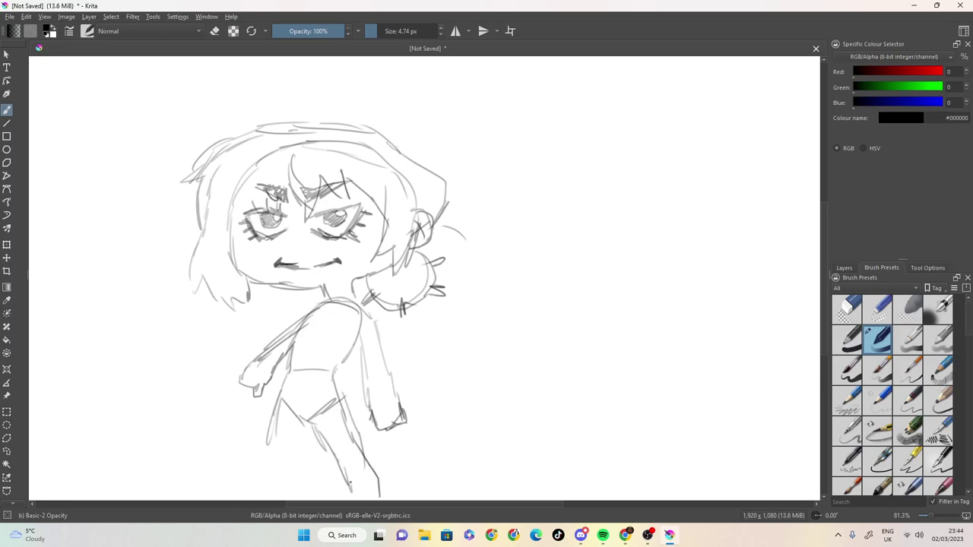
{"action": "left_click_drag", "start_coordinate": [300, 419], "coordinate": [293, 474]}
{"action": "left_click_drag", "start_coordinate": [275, 411], "coordinate": [254, 500]}
{"action": "left_click_drag", "start_coordinate": [296, 456], "coordinate": [278, 501]}
- Sketch and shade a dark cuff and hand at the end of the left arm
{"action": "mouse_move", "coordinate": [260, 351]}
{"action": "left_mouse_down"}
{"action": "mouse_move", "coordinate": [231, 423]}
{"action": "mouse_move", "coordinate": [249, 420]}
{"action": "mouse_move", "coordinate": [275, 352]}
{"action": "left_mouse_up"}
{"action": "mouse_move", "coordinate": [240, 394]}
{"action": "left_mouse_down"}
{"action": "mouse_move", "coordinate": [259, 389]}
{"action": "mouse_move", "coordinate": [226, 413]}
{"action": "mouse_move", "coordinate": [251, 388]}
{"action": "left_mouse_up"}
{"action": "left_click_drag", "start_coordinate": [246, 425], "coordinate": [257, 387]}
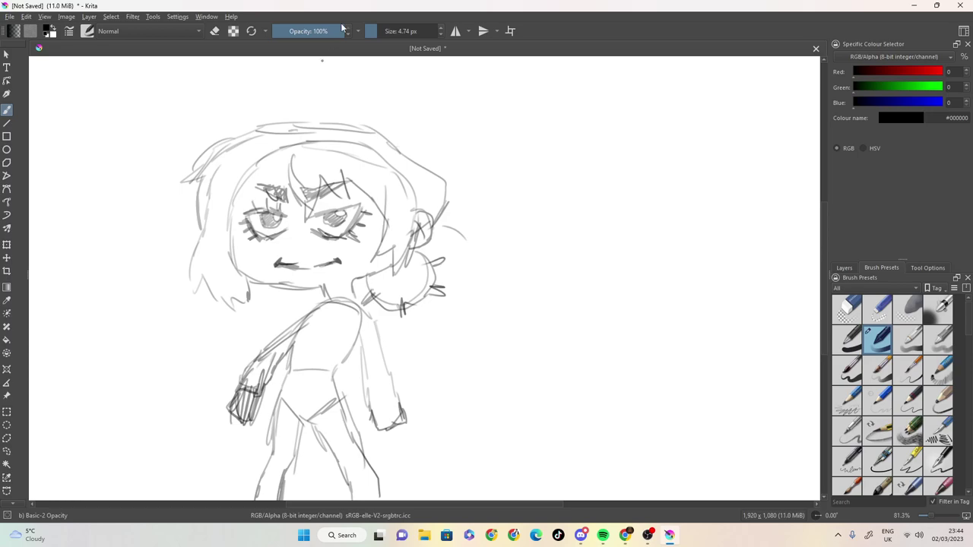
- Erase the body below the shoulders with an eraser of about 182 px, and return to drawing with a 4.17 px brush
{"action": "left_click", "coordinate": [214, 31]}
{"action": "left_click_drag", "start_coordinate": [373, 31], "coordinate": [406, 31]}
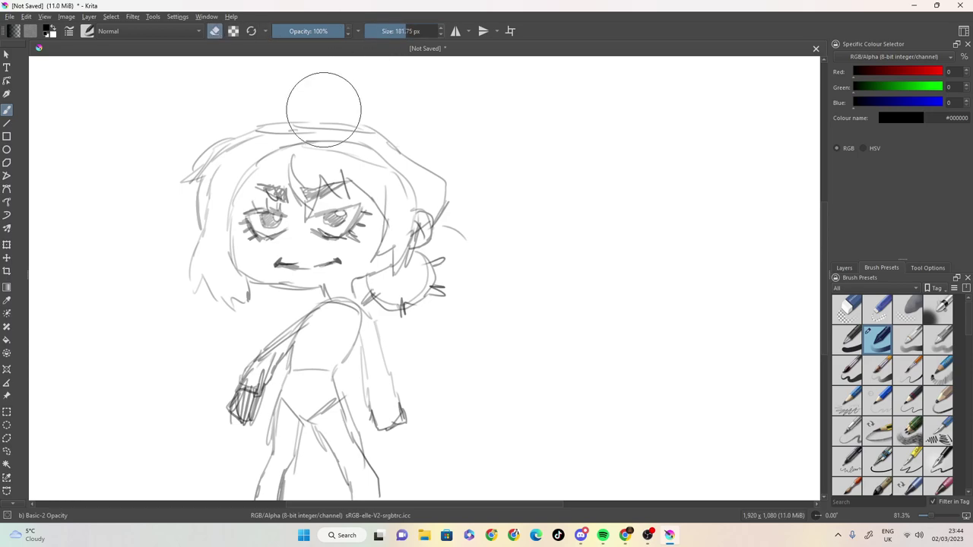
{"action": "mouse_move", "coordinate": [244, 408]}
{"action": "left_mouse_down"}
{"action": "mouse_move", "coordinate": [290, 351]}
{"action": "mouse_move", "coordinate": [275, 463]}
{"action": "mouse_move", "coordinate": [372, 451]}
{"action": "mouse_move", "coordinate": [327, 456]}
{"action": "mouse_move", "coordinate": [300, 424]}
{"action": "left_mouse_up"}
{"action": "left_click_drag", "start_coordinate": [375, 31], "coordinate": [370, 31]}
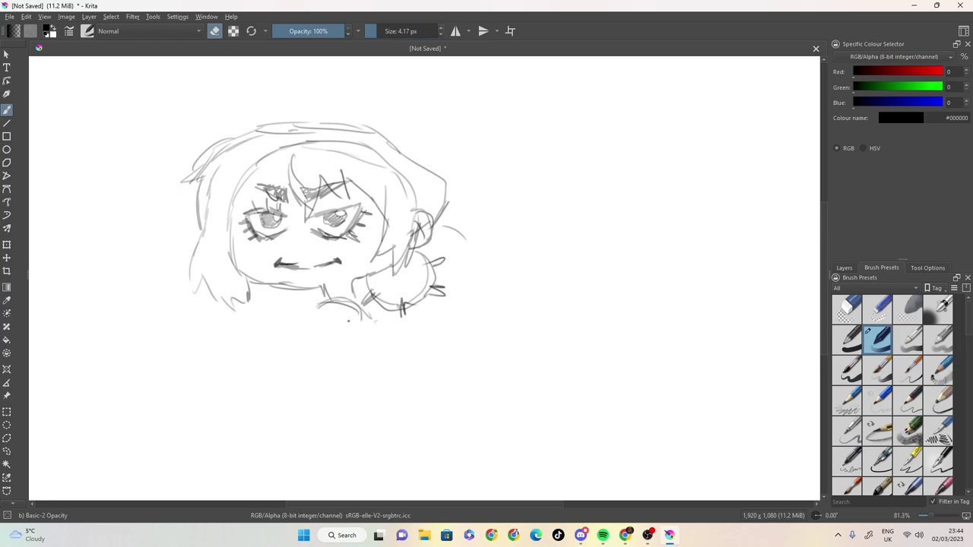
{"action": "left_click", "coordinate": [215, 32]}
- Save the drawing as a Krita document named "girlma gain" in the "animation yhand drawn in krita" folder
{"action": "left_click", "coordinate": [26, 16]}
{"action": "left_click", "coordinate": [9, 16]}
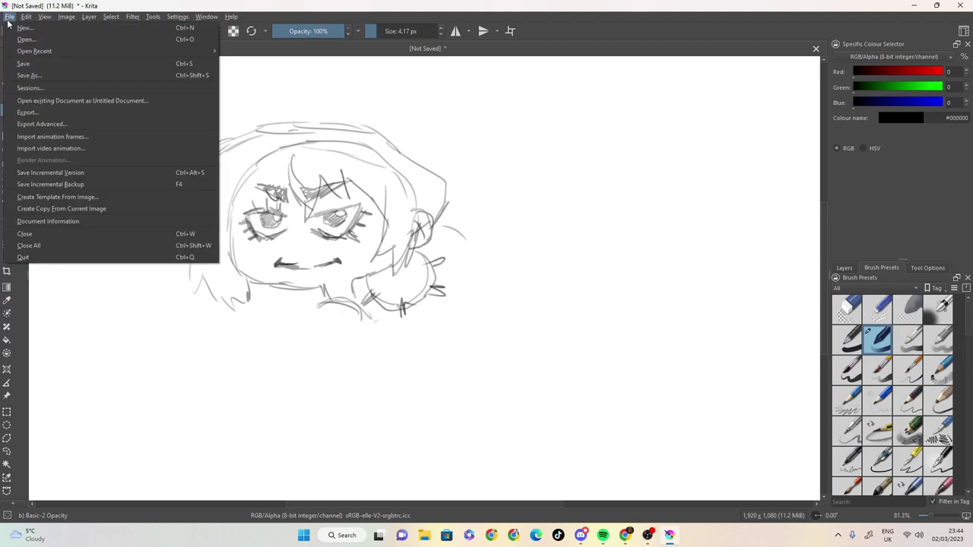
{"action": "left_click", "coordinate": [28, 68]}
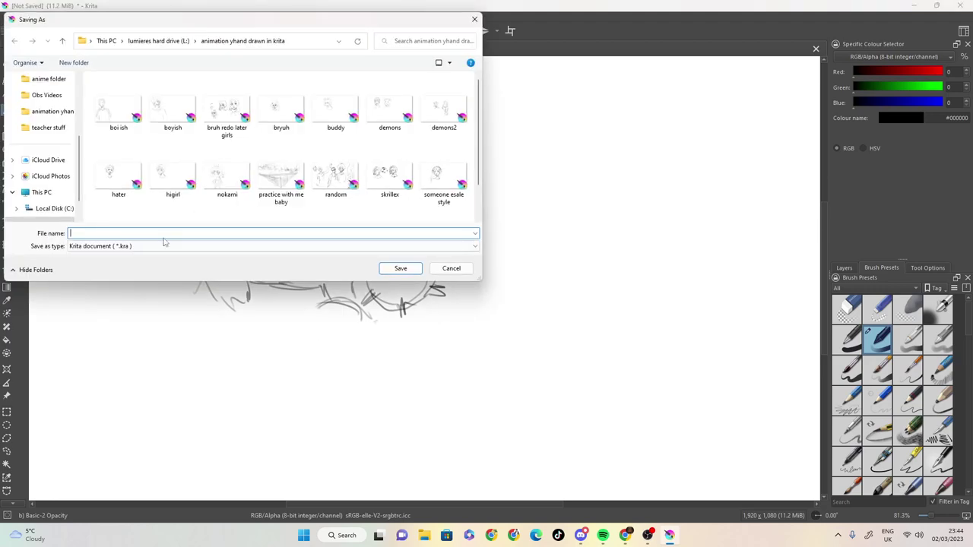
{"action": "type", "text": "gir"}
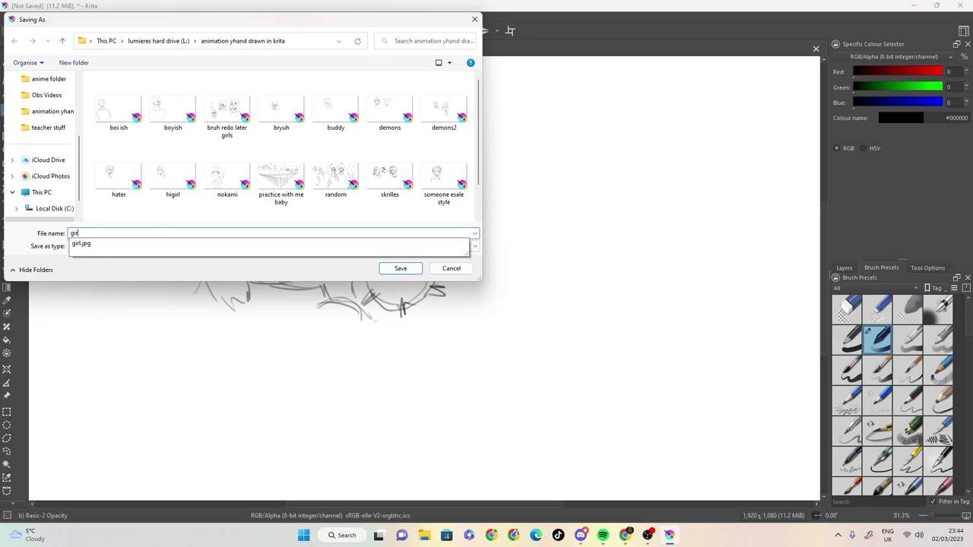
{"action": "type", "text": "l"}
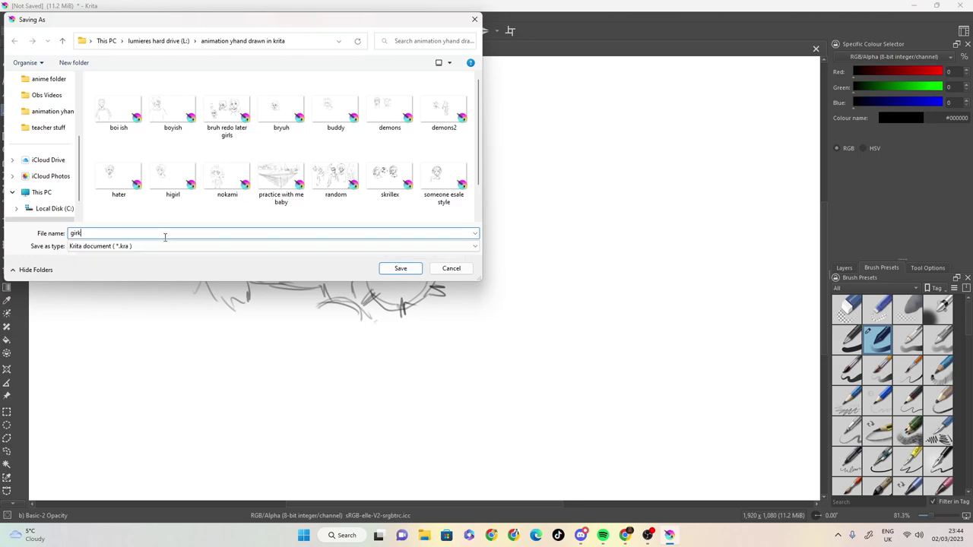
{"action": "type", "text": "ma gain"}
{"action": "key", "text": "Return"}
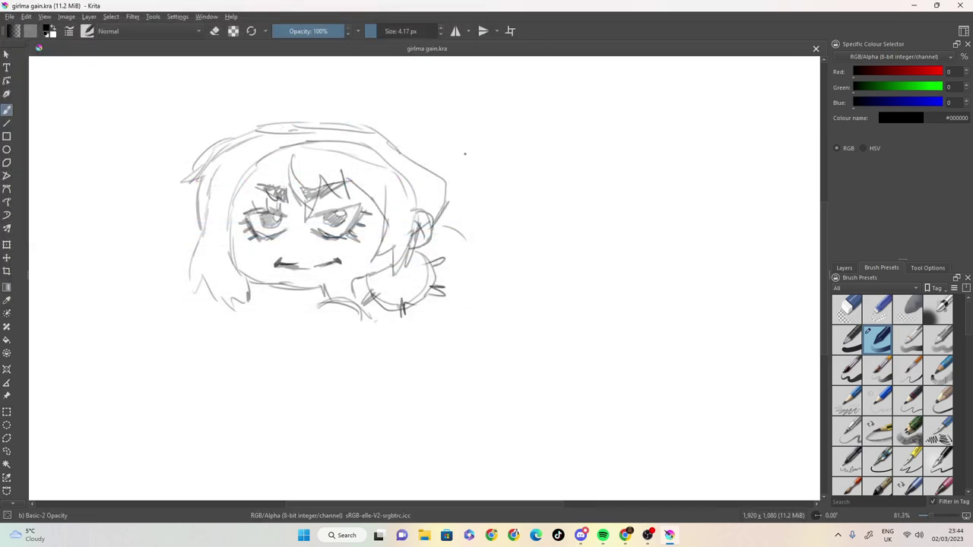
- Dot freckles between the eyes and the mouth, and close the program, saving the changes
{"action": "mouse_move", "coordinate": [284, 237]}
{"action": "left_mouse_down"}
{"action": "mouse_move", "coordinate": [295, 238]}
{"action": "mouse_move", "coordinate": [296, 252]}
{"action": "left_mouse_up"}
{"action": "left_click", "coordinate": [969, 6]}
{"action": "left_click", "coordinate": [460, 279]}
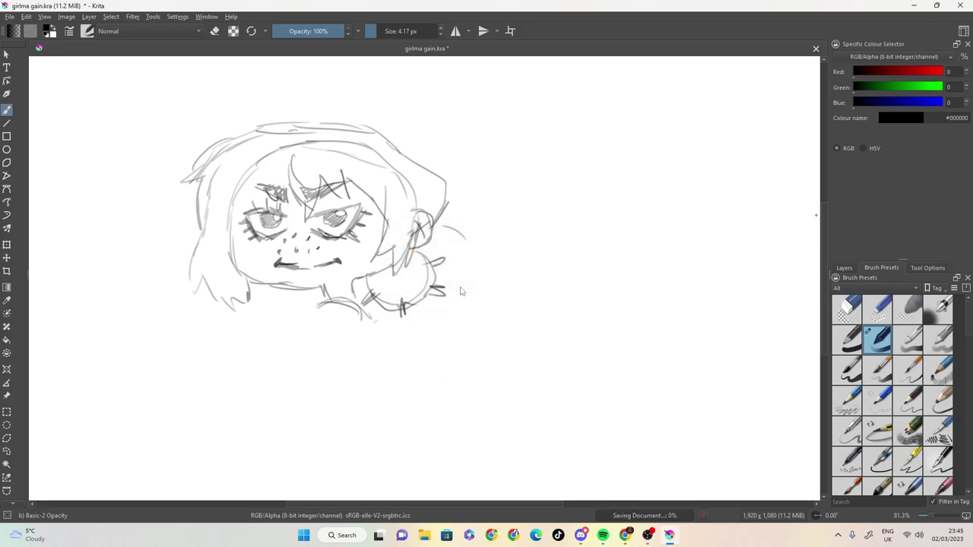